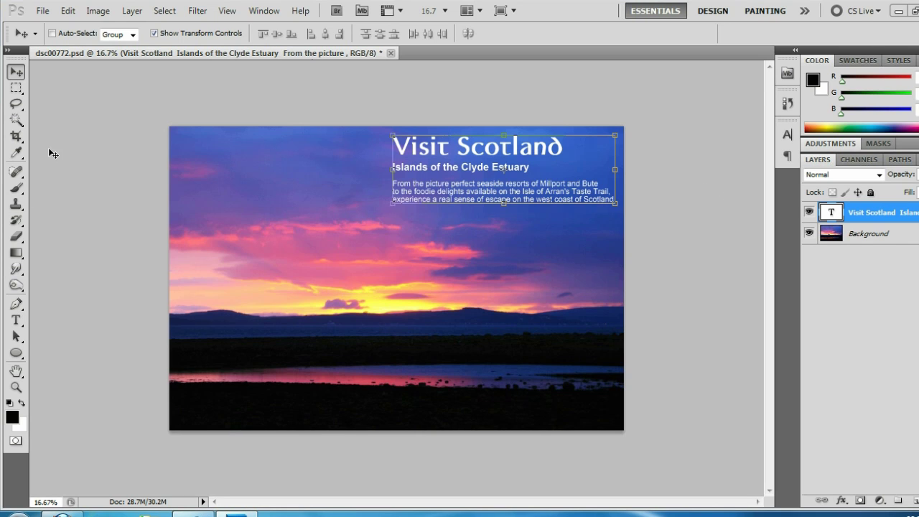
- Hide the Visit Scotland caption and draw a crop box extending past the photo's top and right edges
click(854, 237)
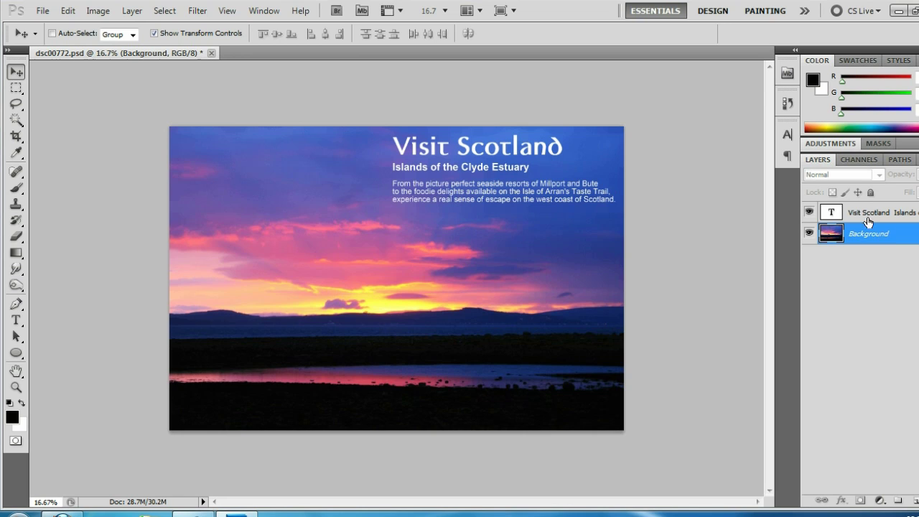
click(808, 213)
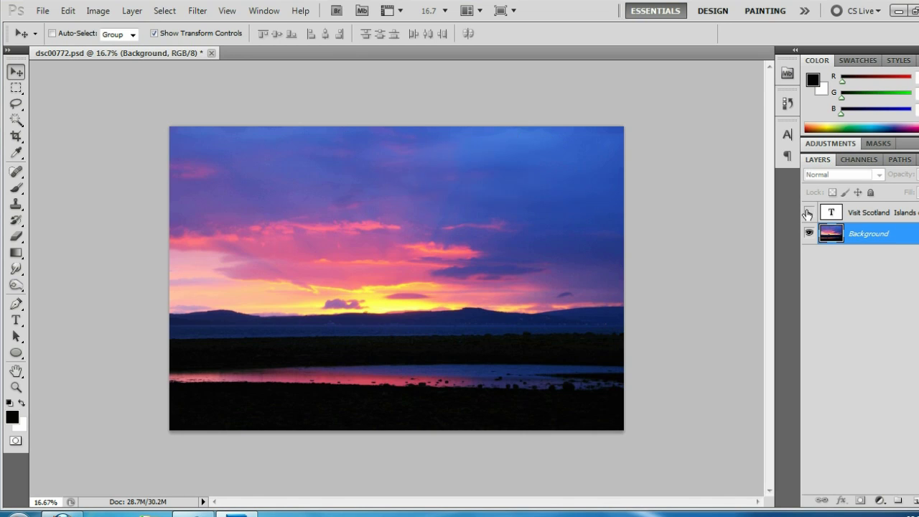
click(18, 140)
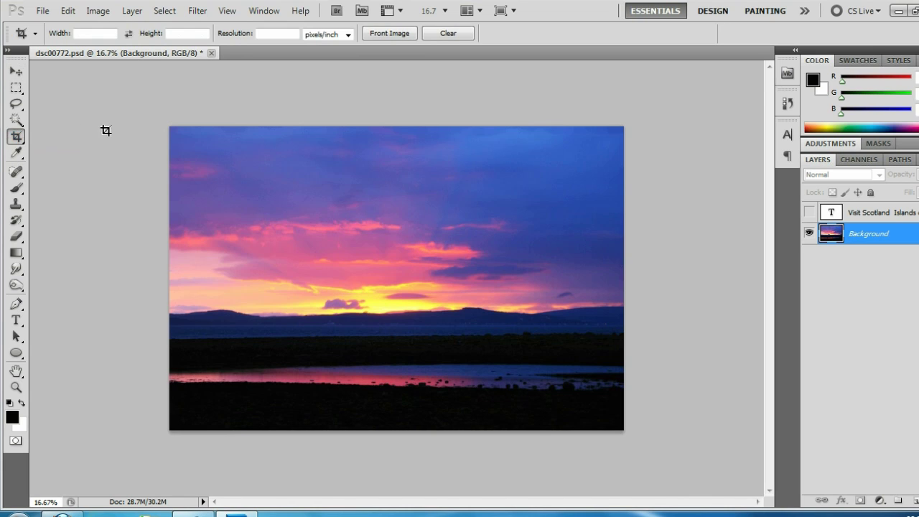
drag(171, 126, 299, 215)
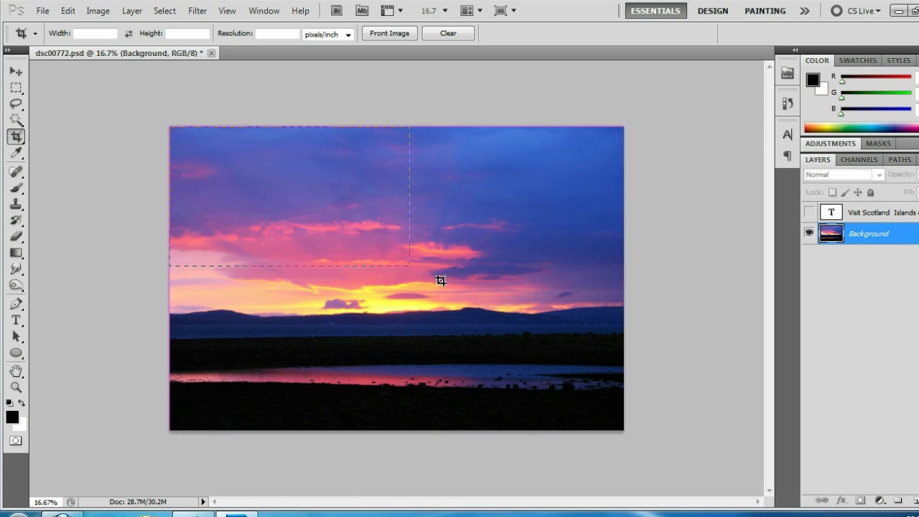
drag(299, 216, 679, 448)
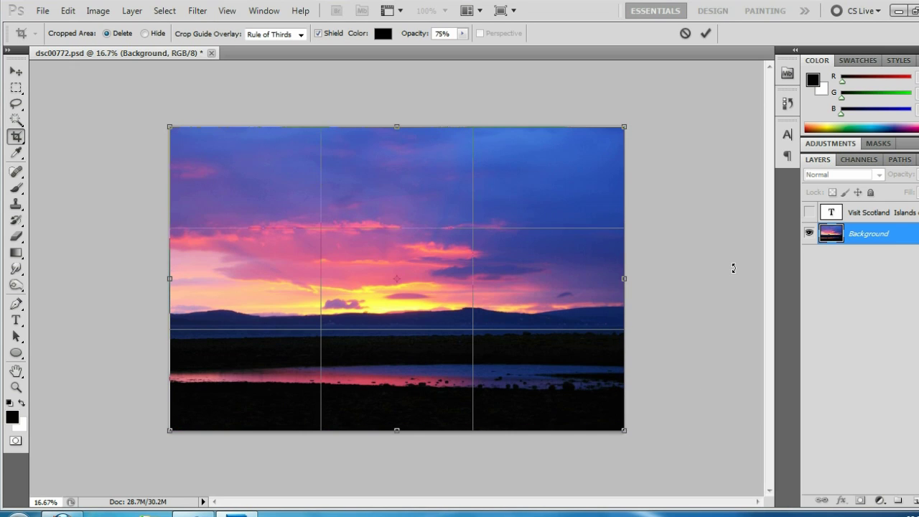
key(ctrl+minus)
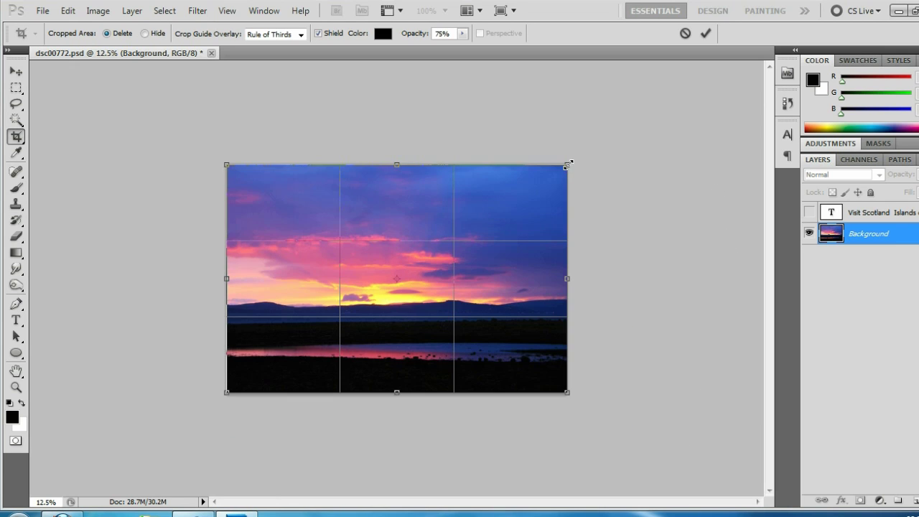
mouse_move(567, 165)
mouse_down()
mouse_move(732, 101)
mouse_move(715, 115)
mouse_up()
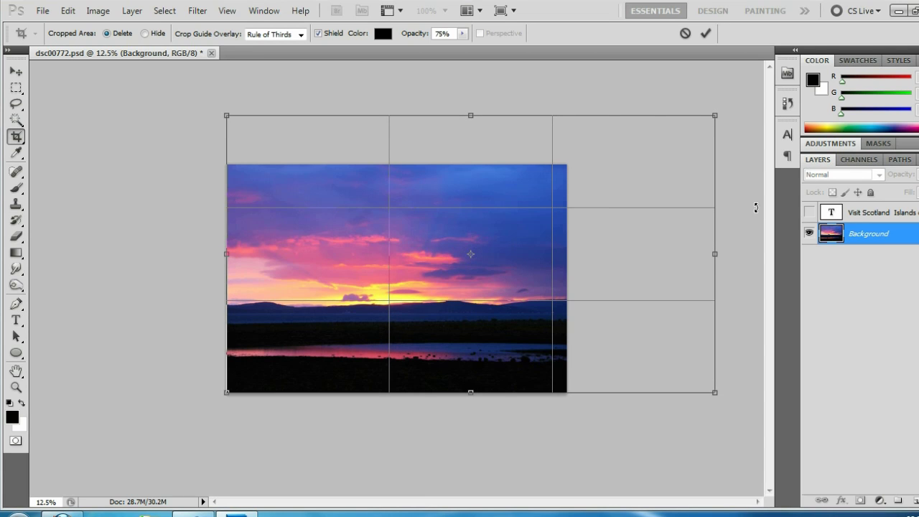
- Commit the enlarged crop, Magic Wand the blank white strips, and Content-Aware fill them
click(705, 34)
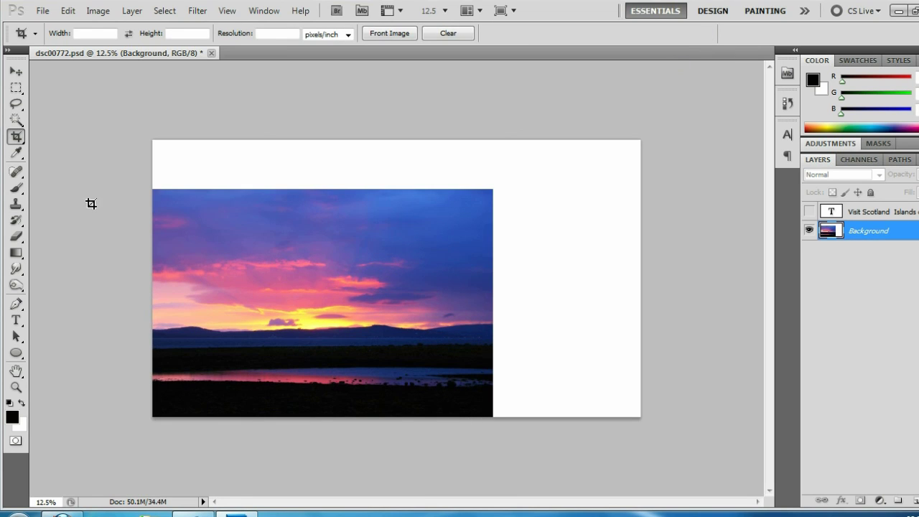
click(16, 122)
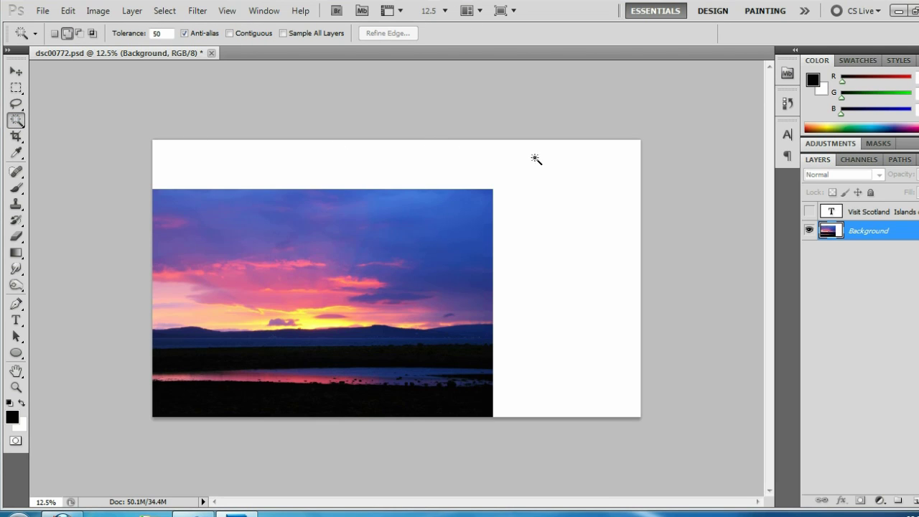
click(572, 171)
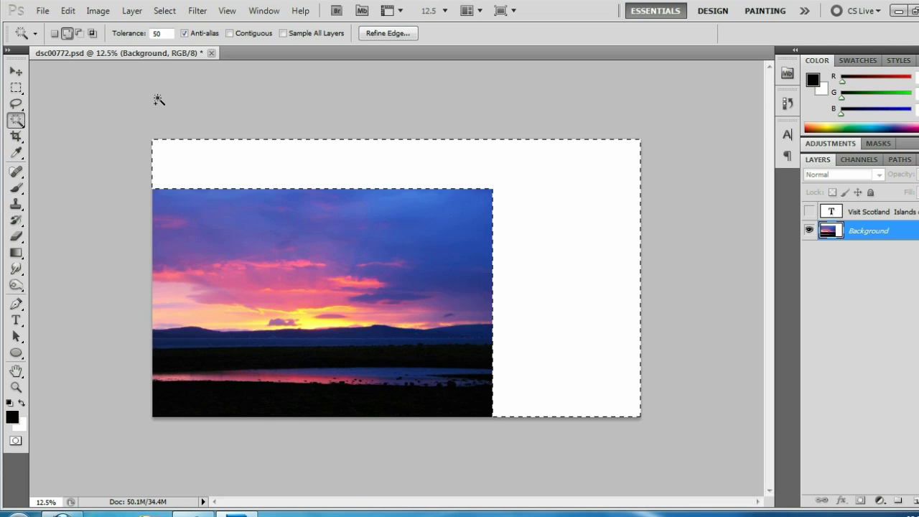
click(69, 11)
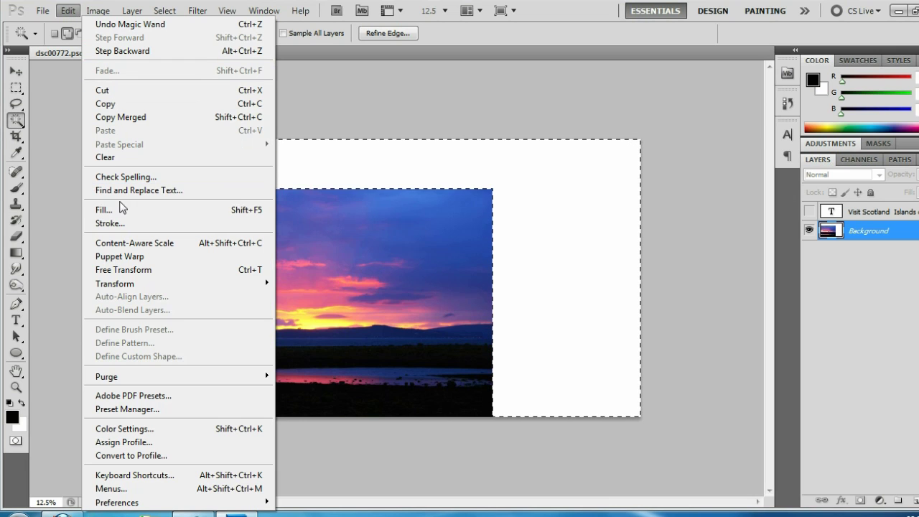
click(123, 209)
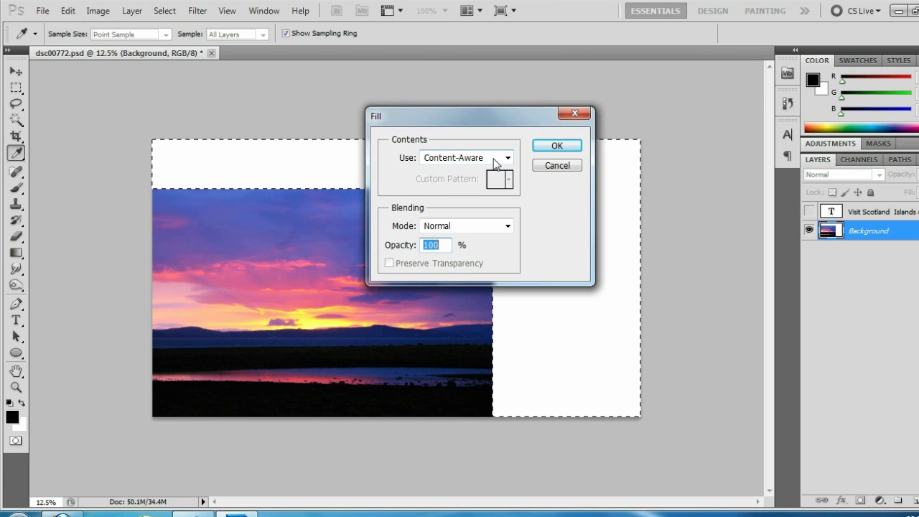
click(556, 147)
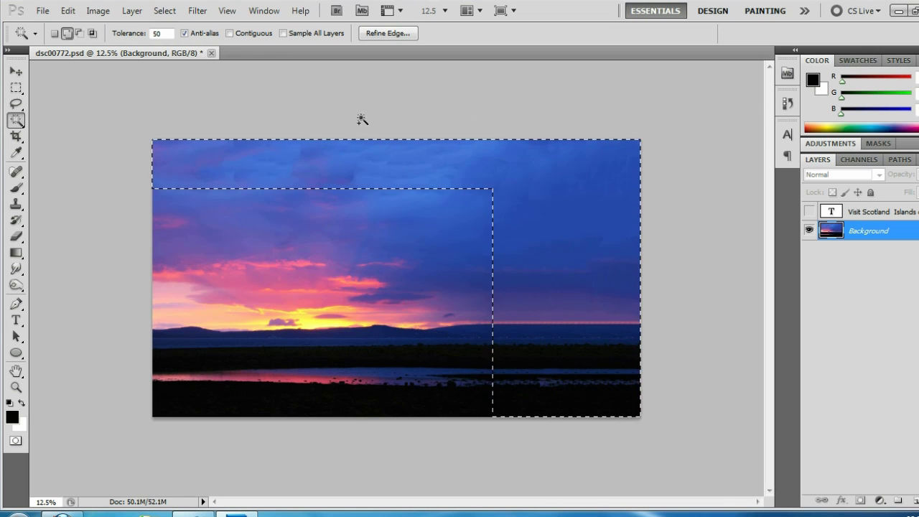
click(17, 89)
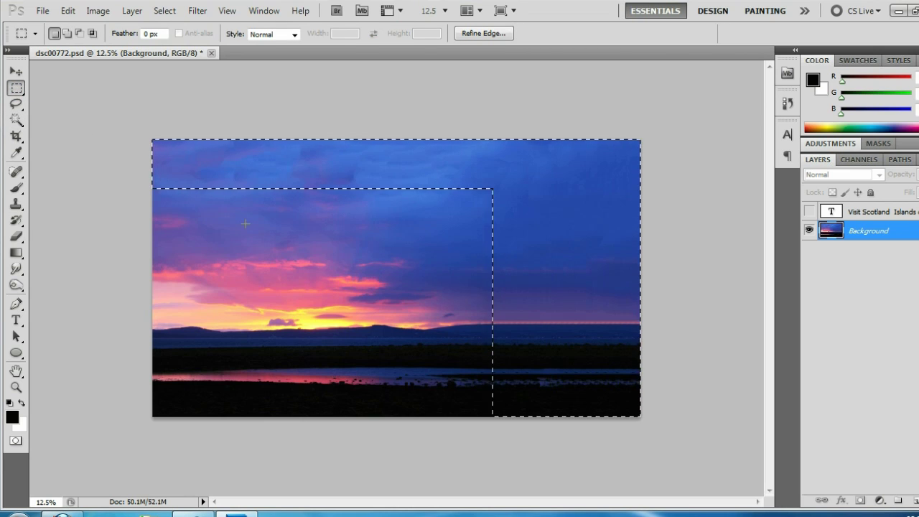
- Deselect the filled area and turn the Visit Scotland text layer's visibility back on
click(245, 223)
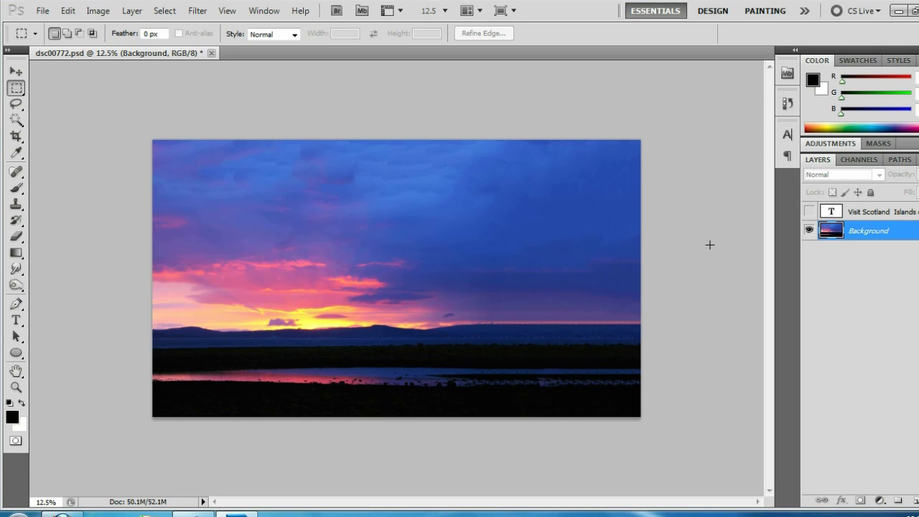
click(809, 213)
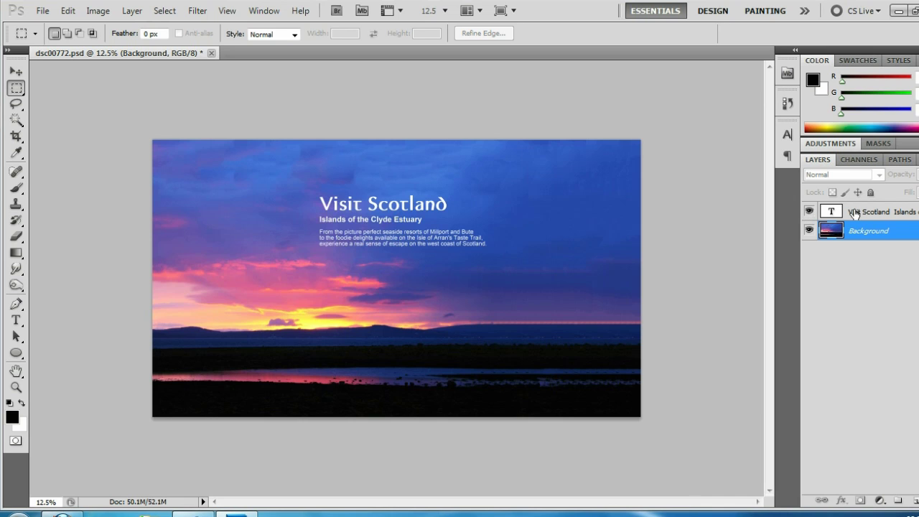
- Drag the Visit Scotland text layer with the Move tool to the photo's upper right
click(857, 210)
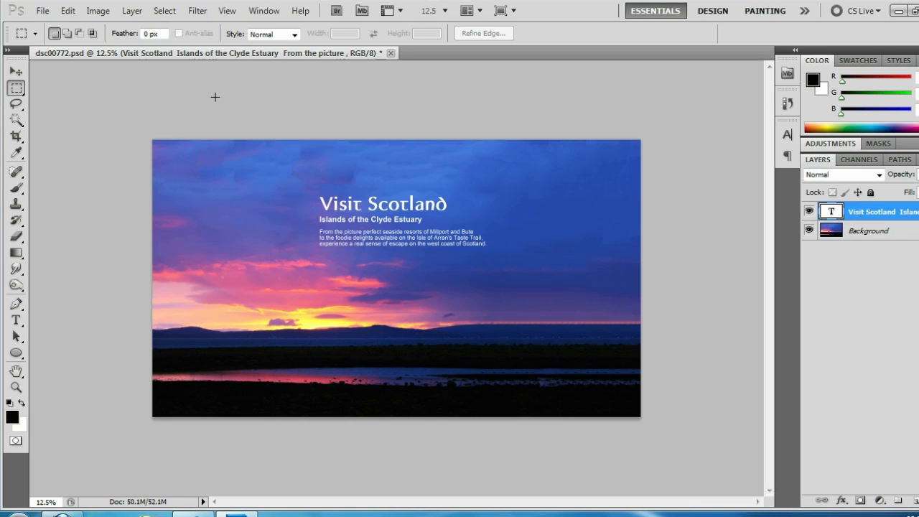
click(16, 72)
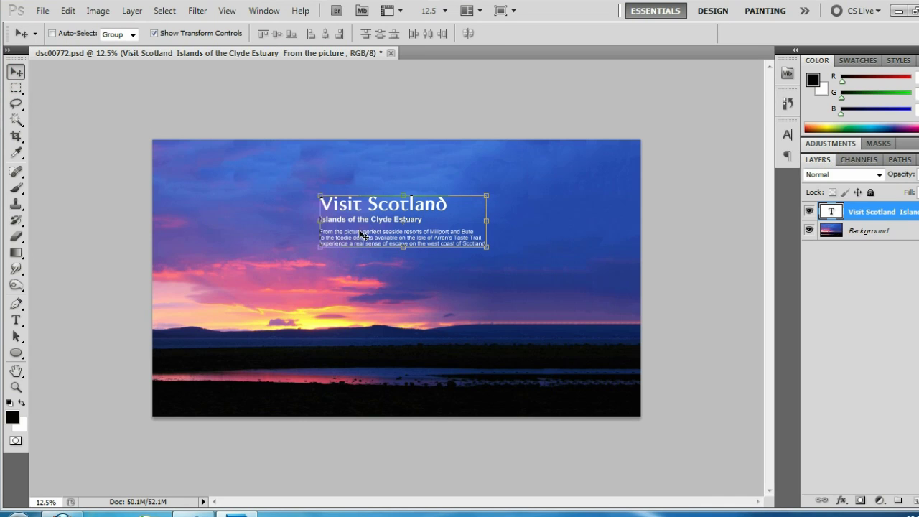
mouse_move(362, 231)
mouse_down()
mouse_move(399, 228)
mouse_move(502, 195)
mouse_move(491, 191)
mouse_up()
key(alt+bracketleft)
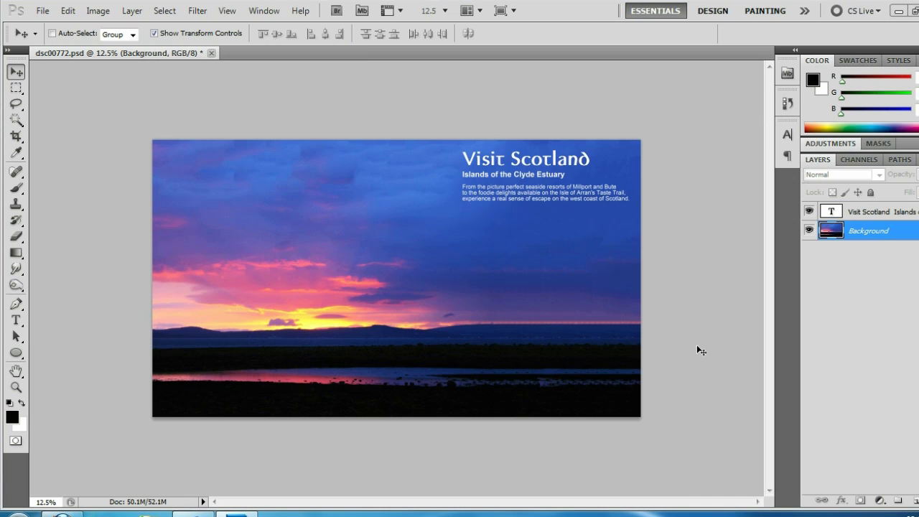